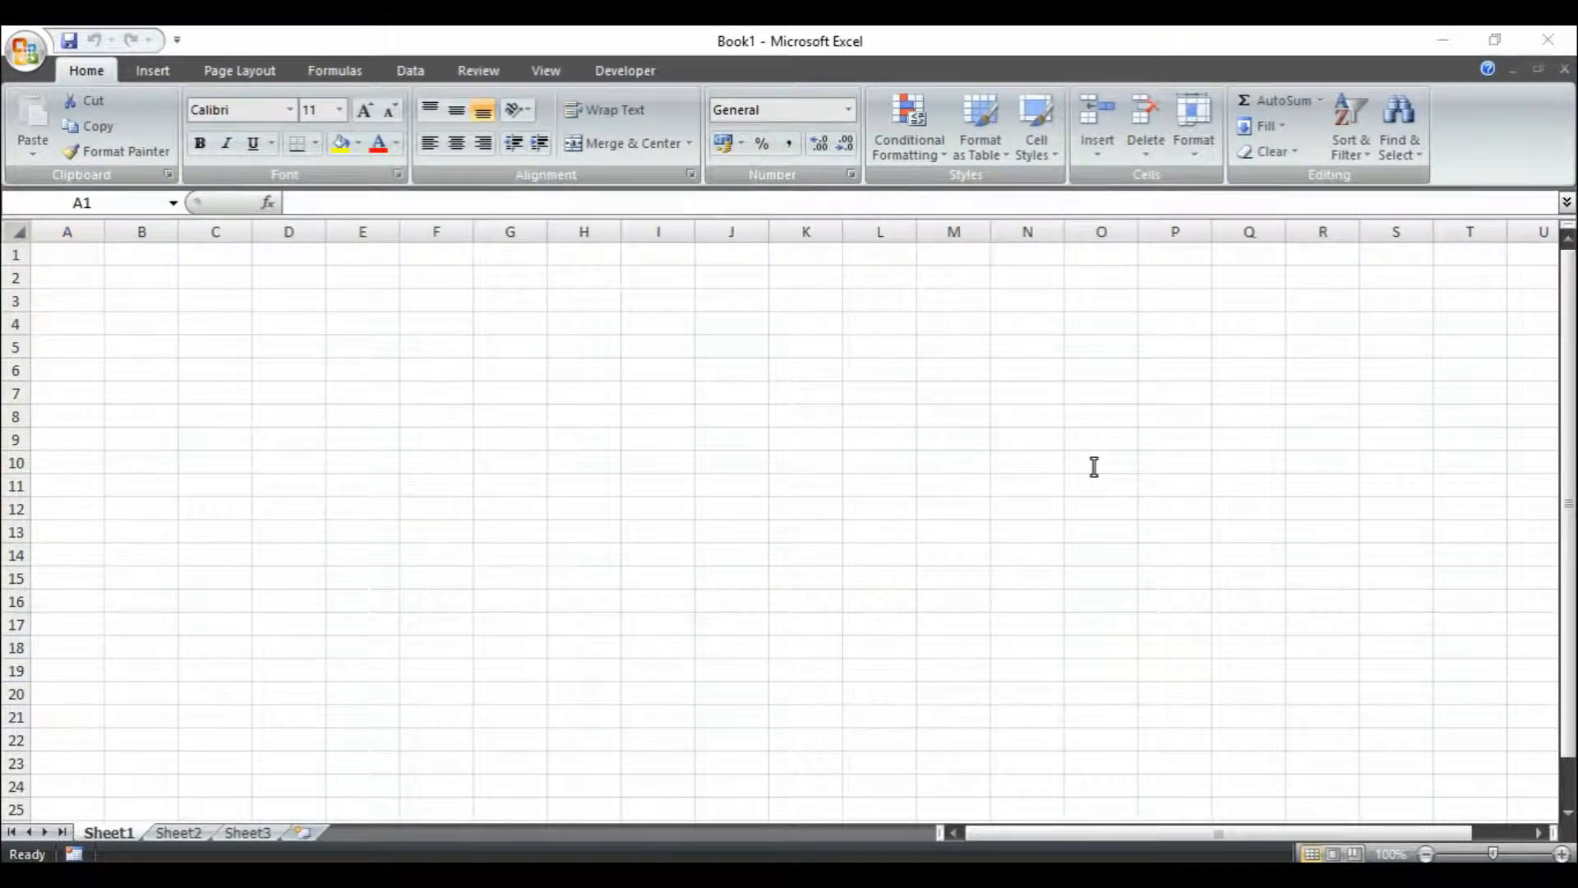
Step: Open the Windows On-Screen Keyboard and widen its window slightly
key(super)
text(osk)
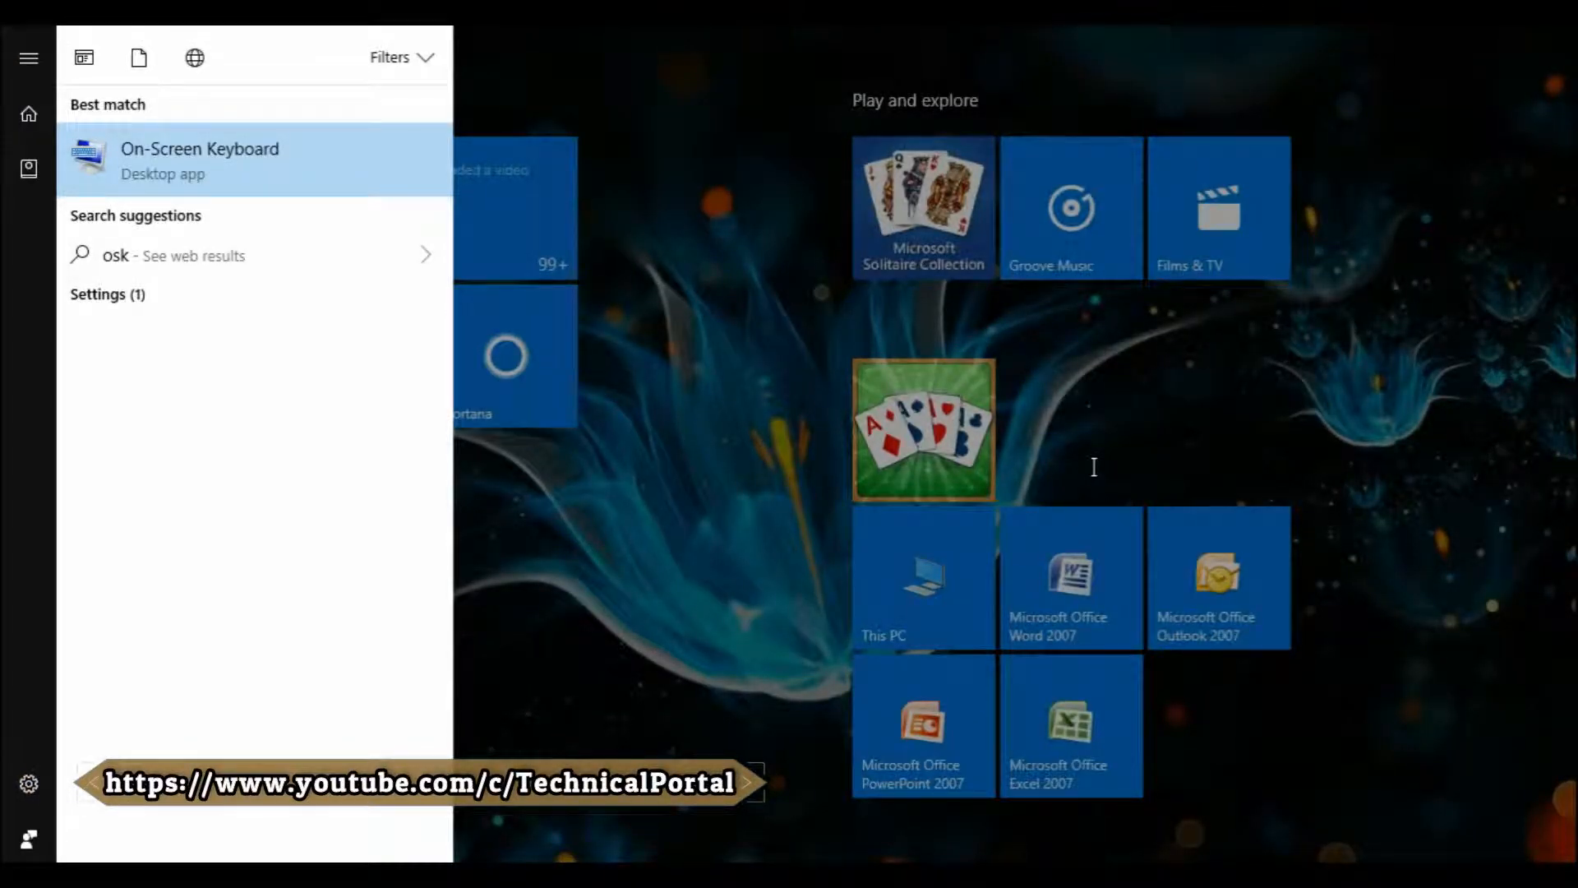
key(Return)
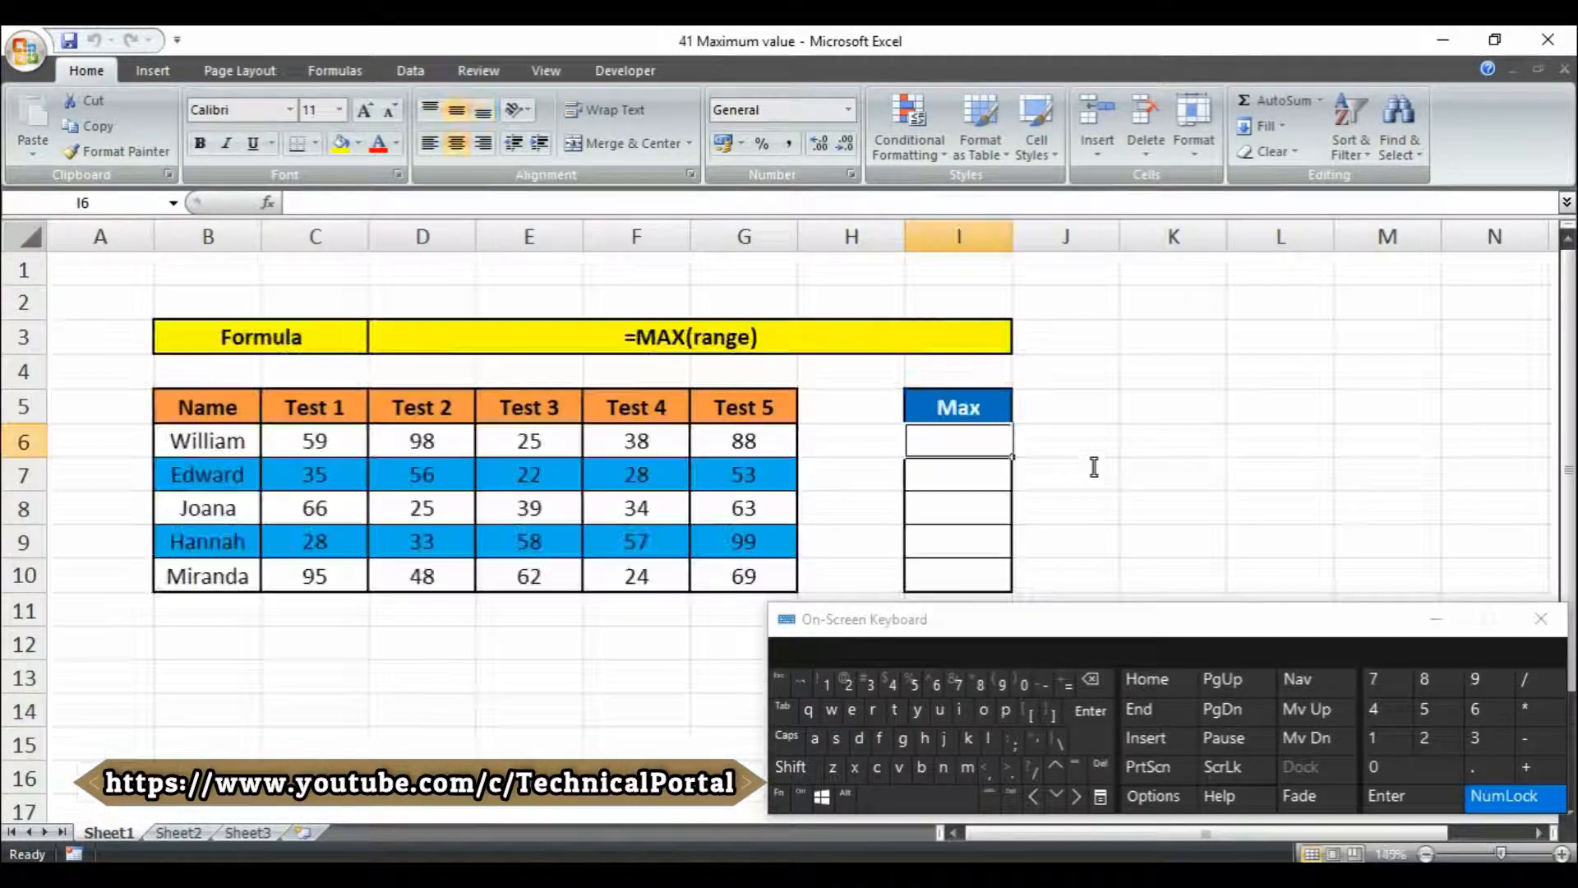
drag(770, 690, 721, 691)
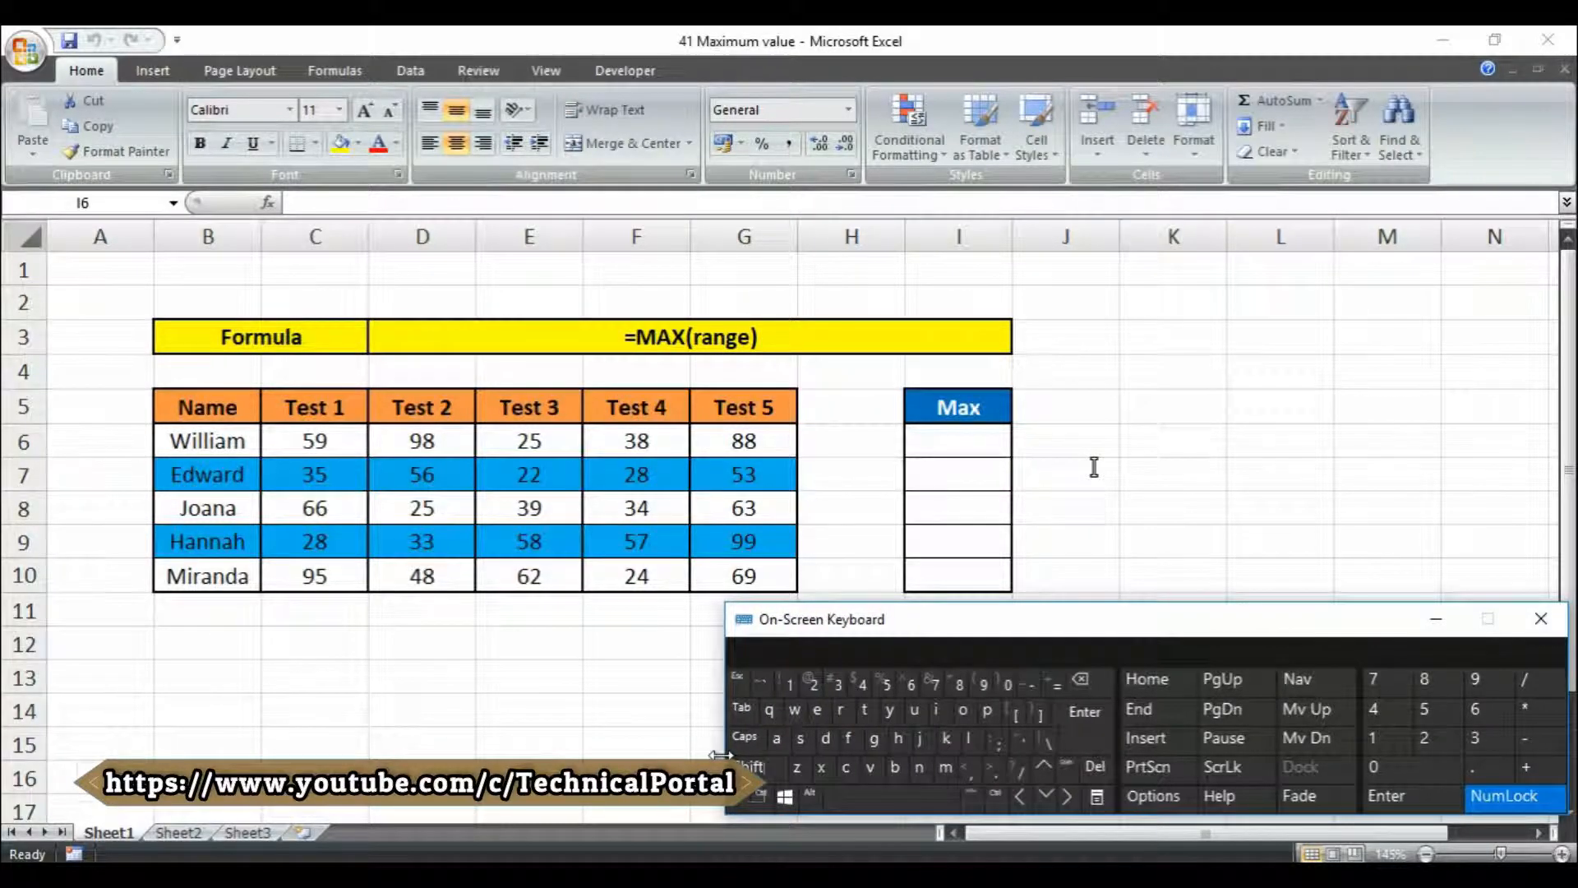
Step: Start a MAX formula in cell I6, the first empty cell under the Max heading
click(315, 442)
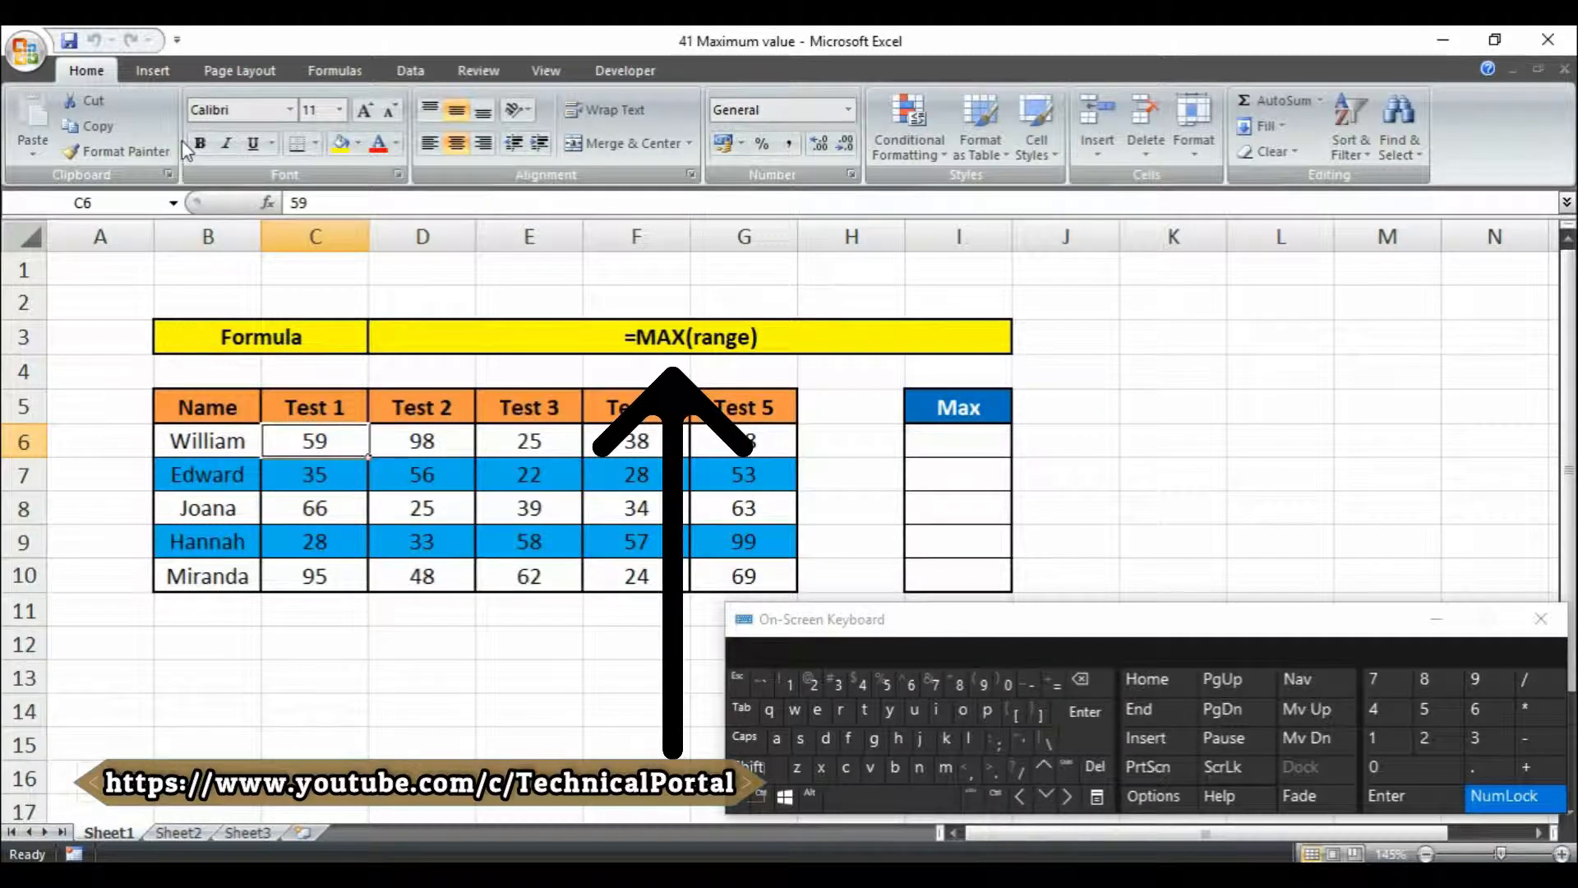
key(Right)
key(Right)
key(Right)
key(Right)
key(Right)
key(Right)
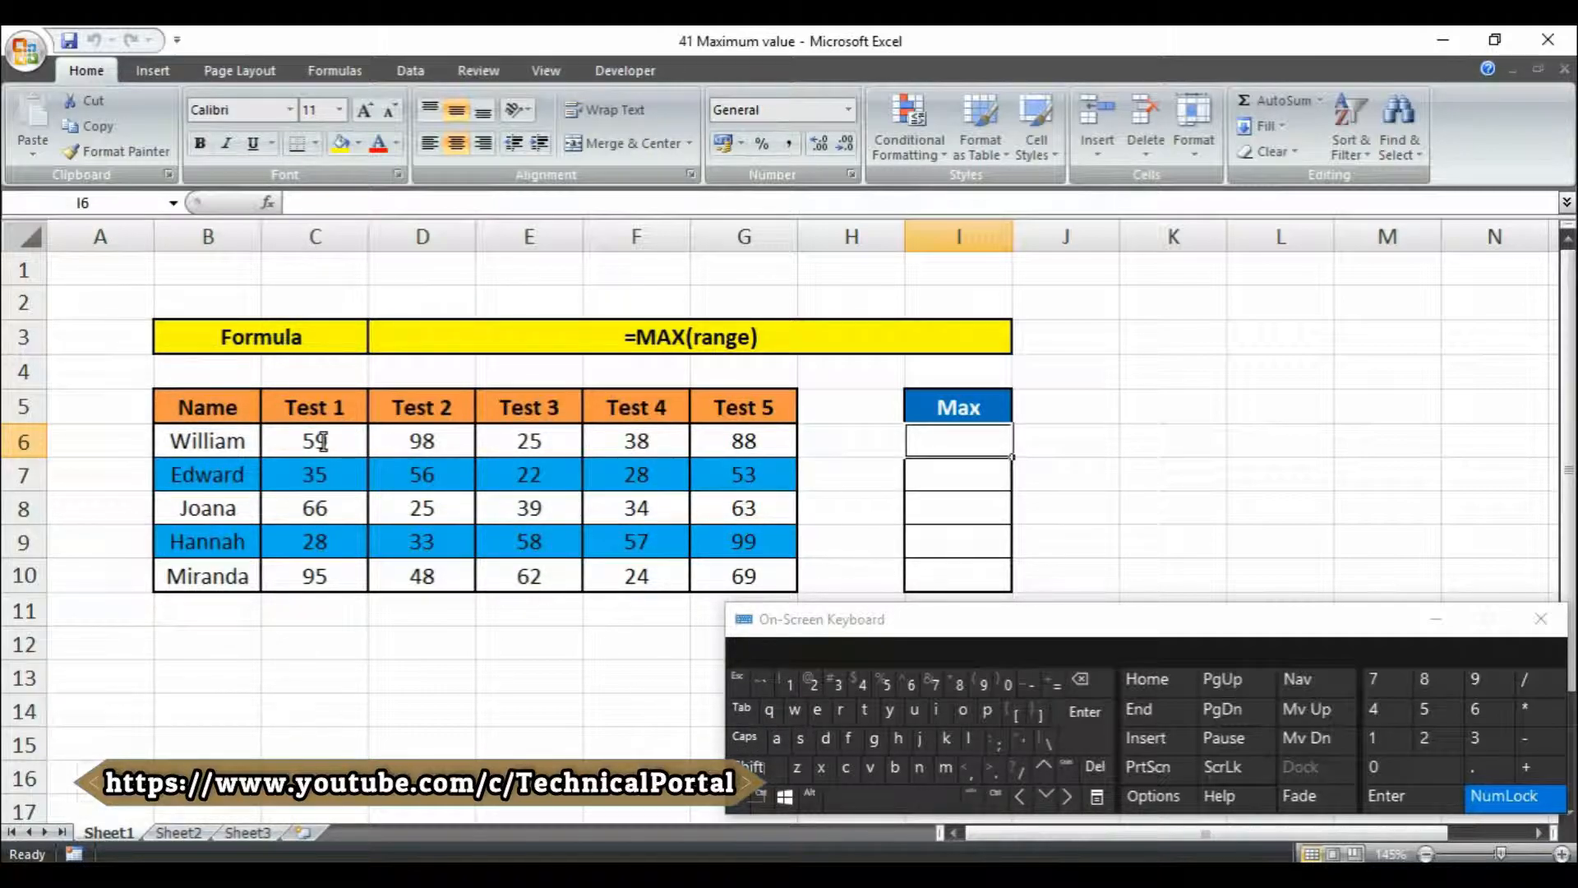
text(=)
key(Caps_Lock)
text(MAX)
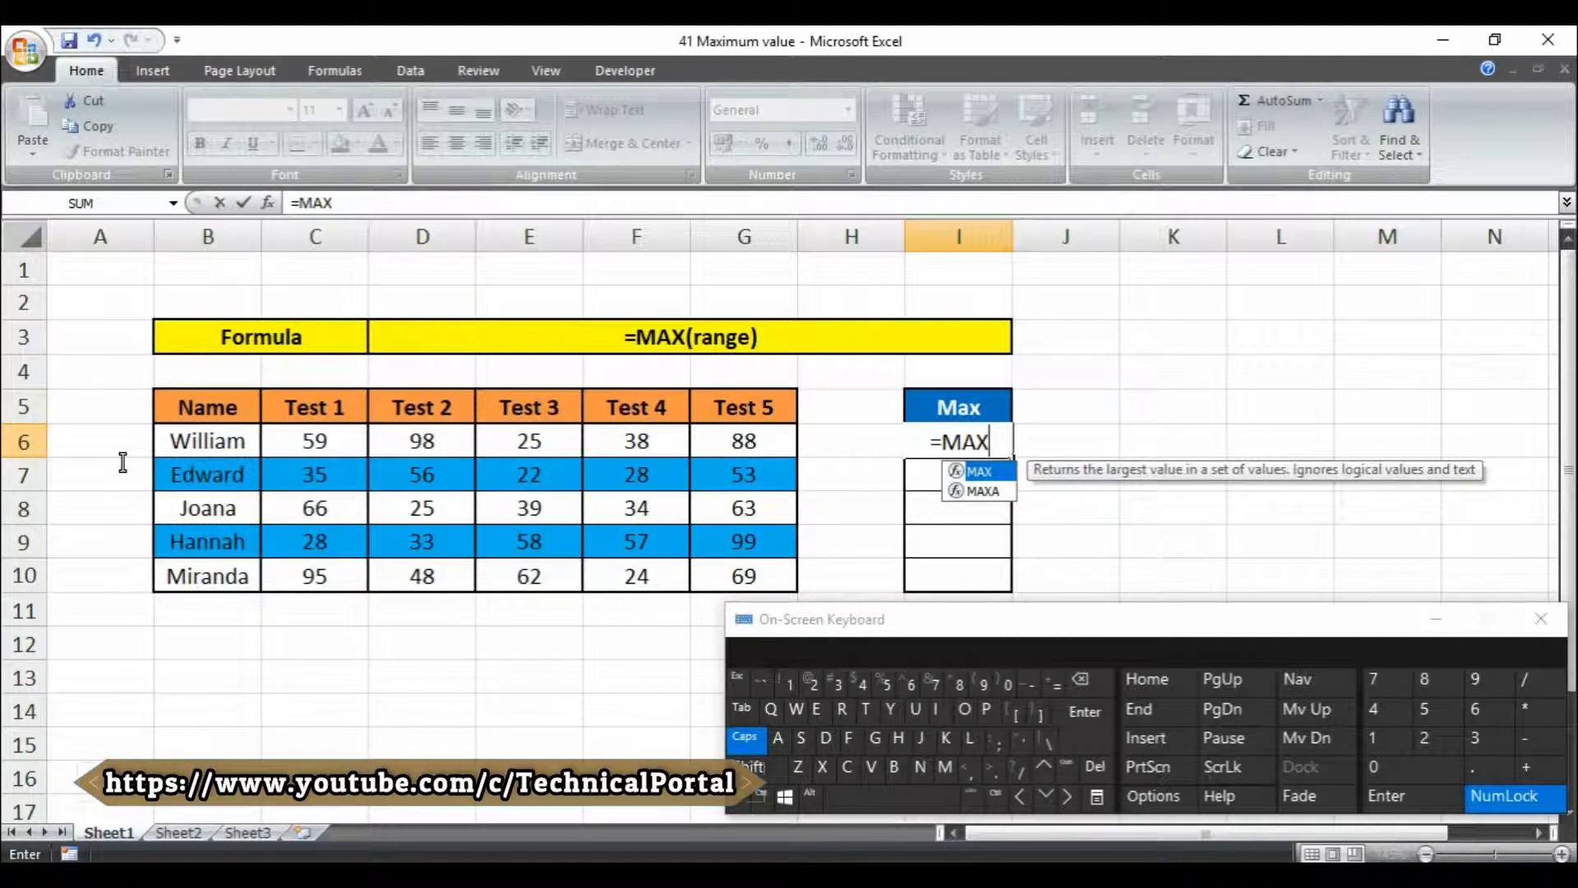
text(()
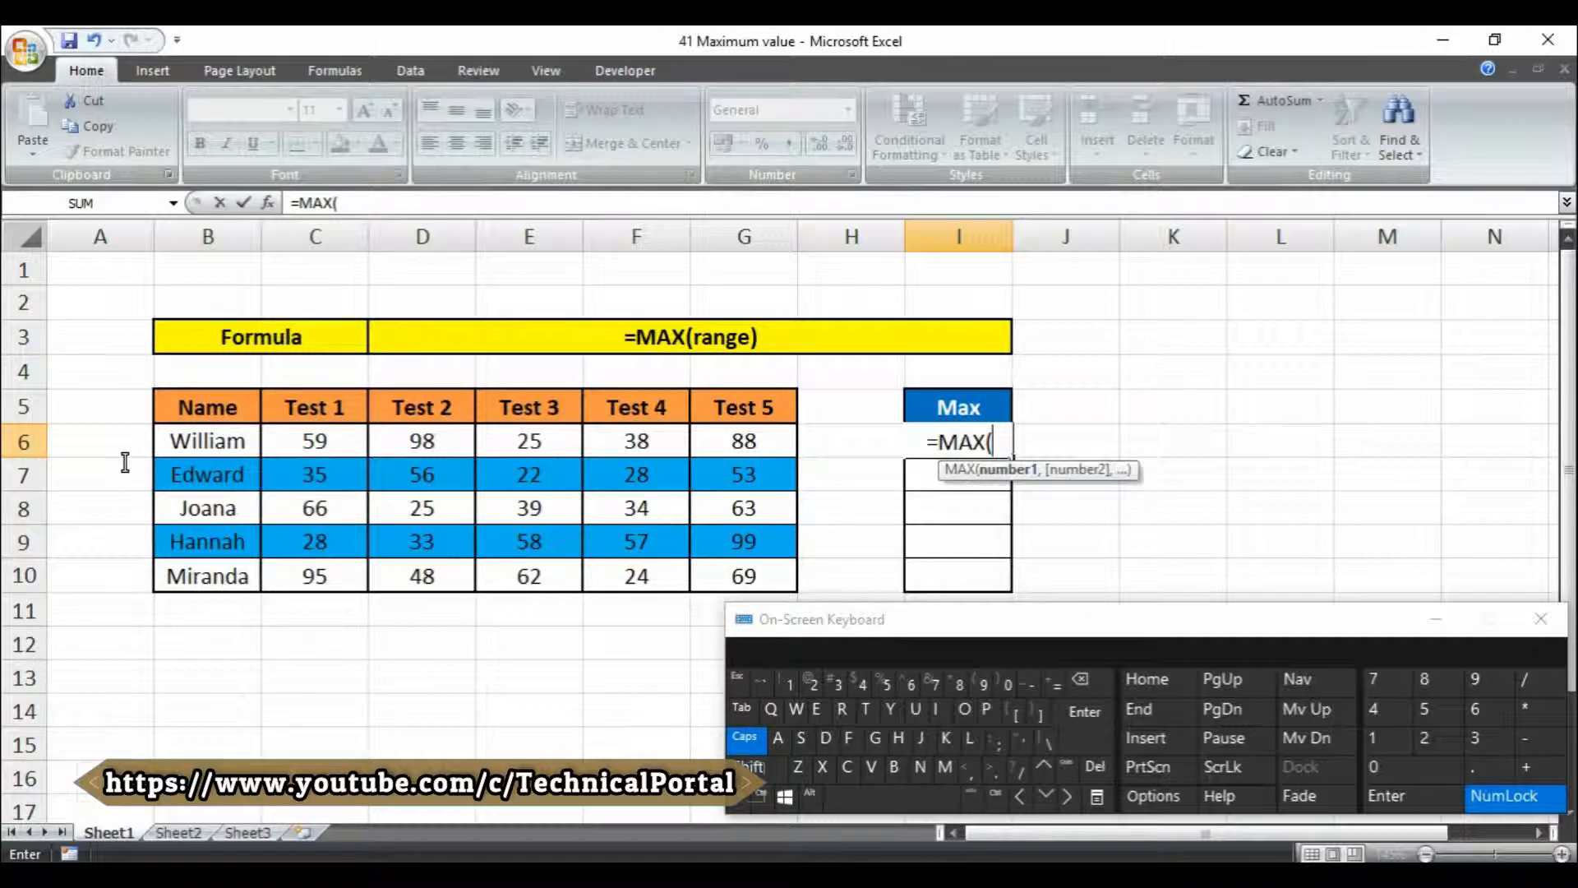
text(2,2,)
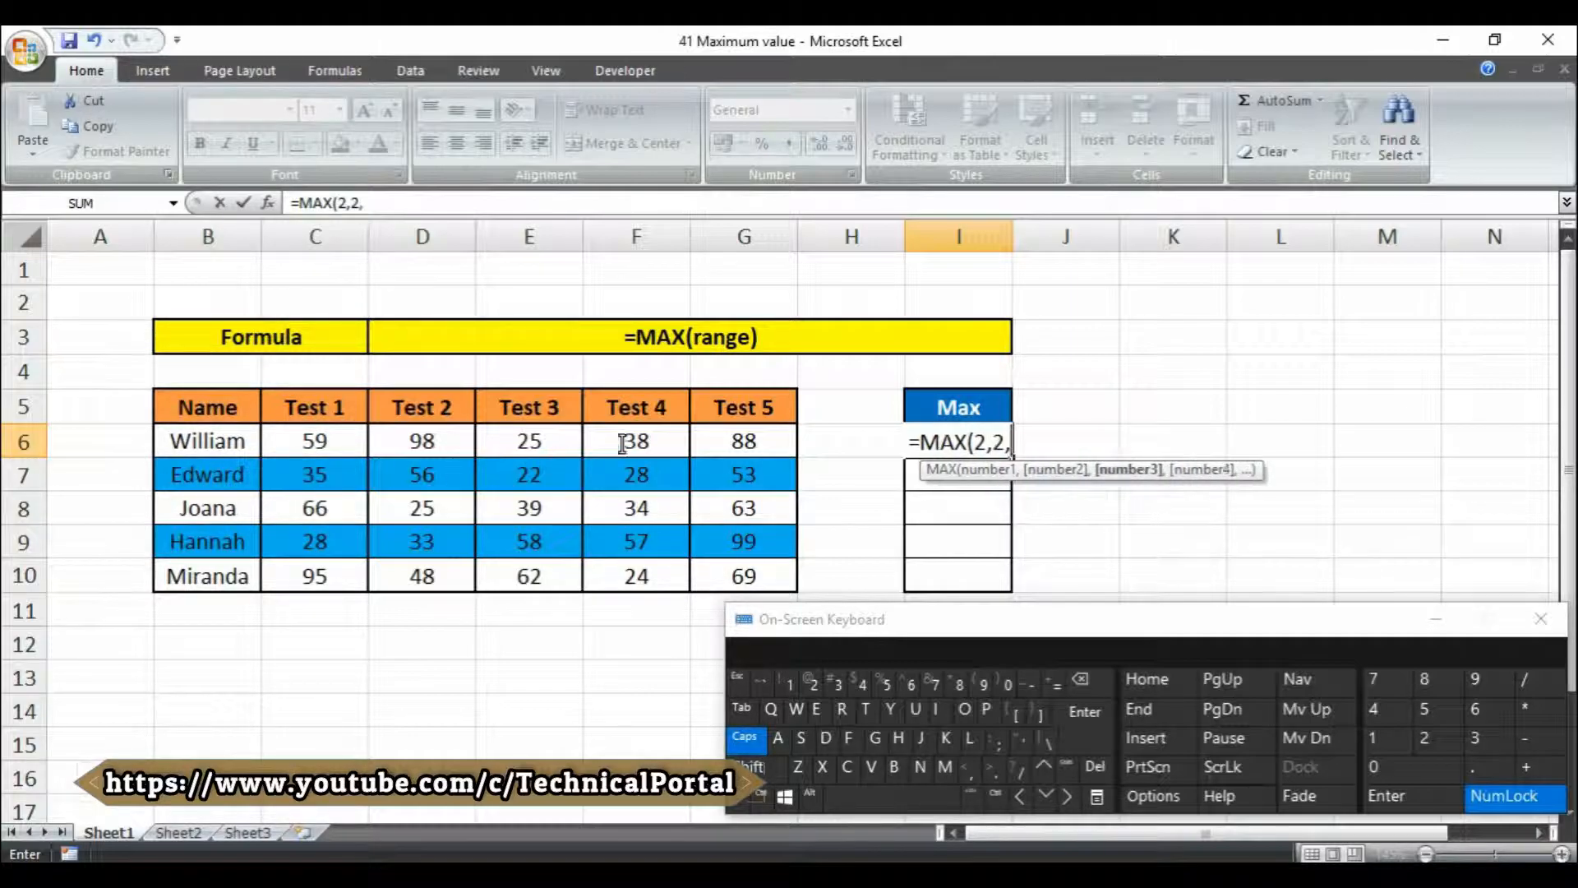
text(2,2)
key(BackSpace)
key(BackSpace)
key(BackSpace)
key(BackSpace)
key(BackSpace)
key(BackSpace)
key(BackSpace)
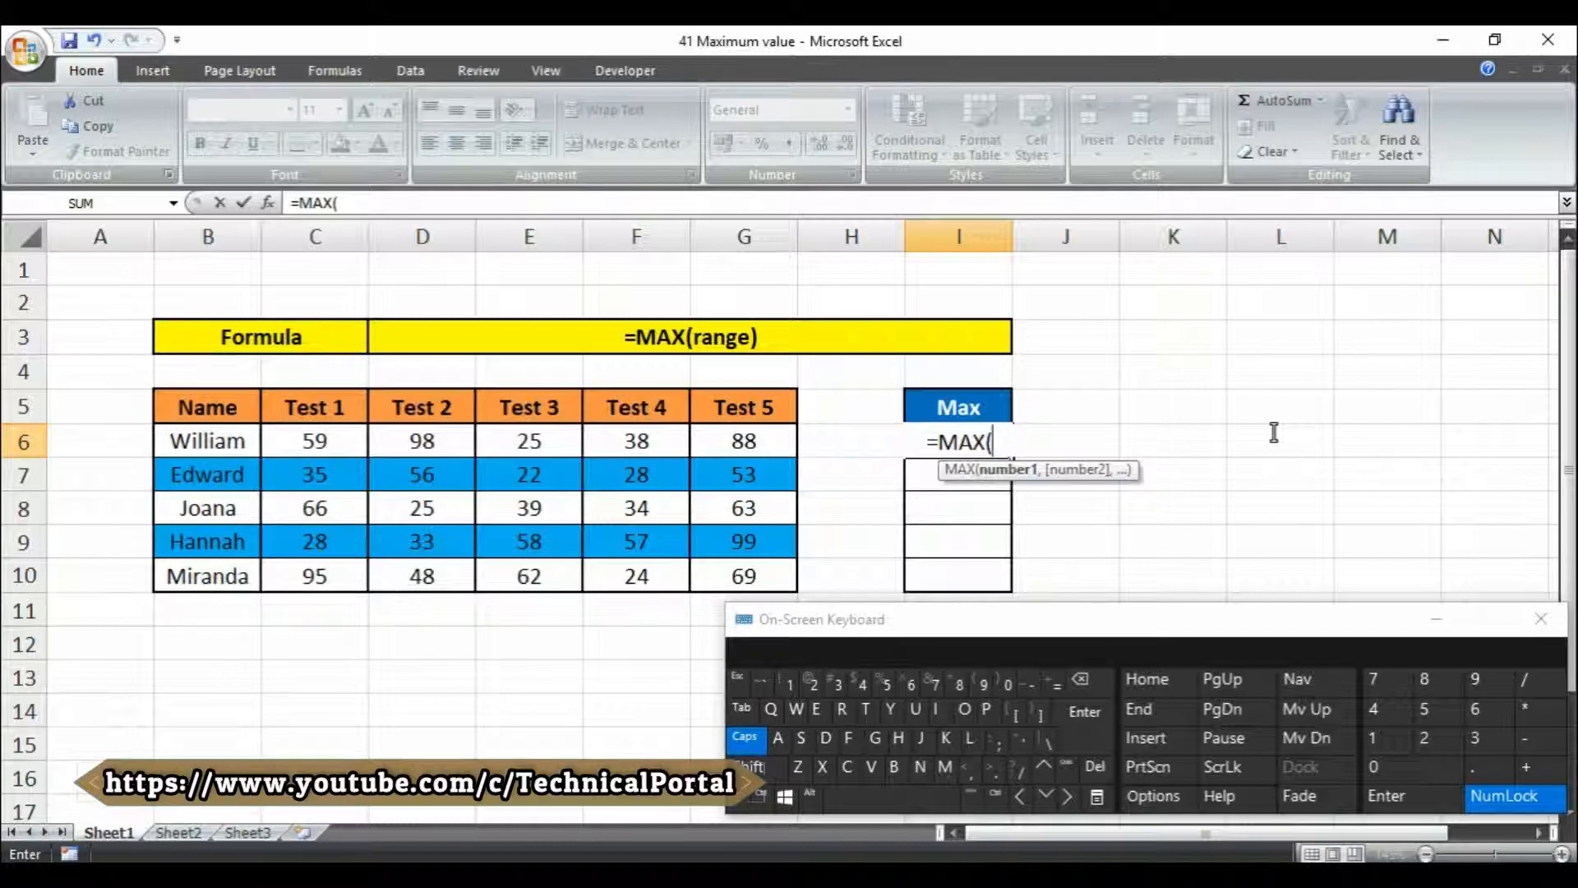
Step: Complete the MAX formula in I6 with the five test scores in C6:G6 as its range and enter it
key(Left)
key(Left)
key(Left)
key(Left)
key(Left)
key(Left)
key(shift+Right)
key(shift+Right)
key(shift+Right)
key(shift+Right)
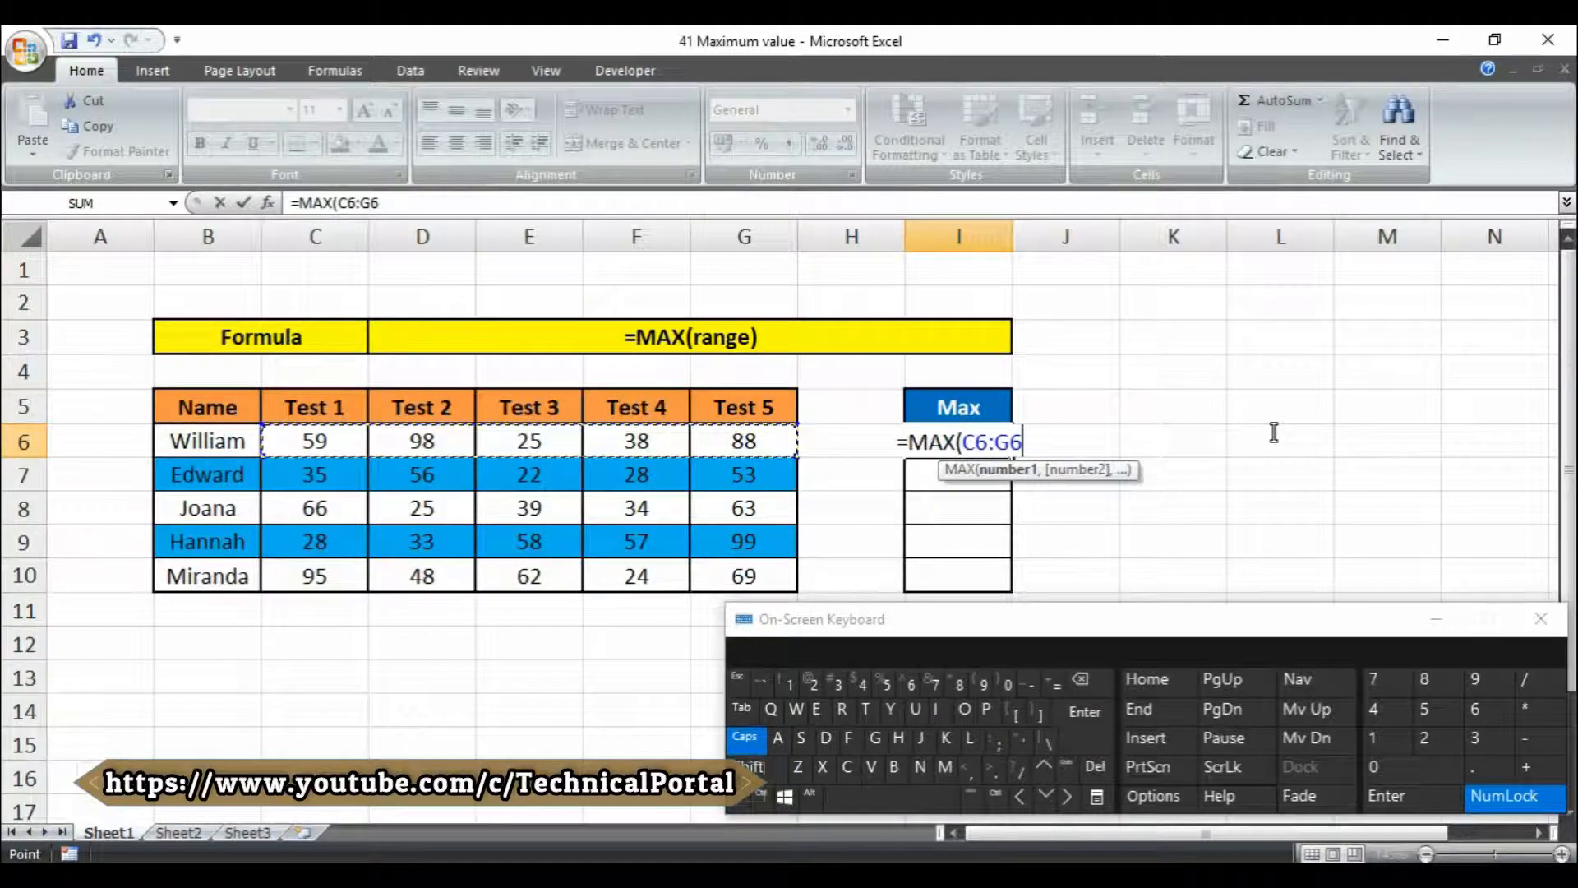
text())
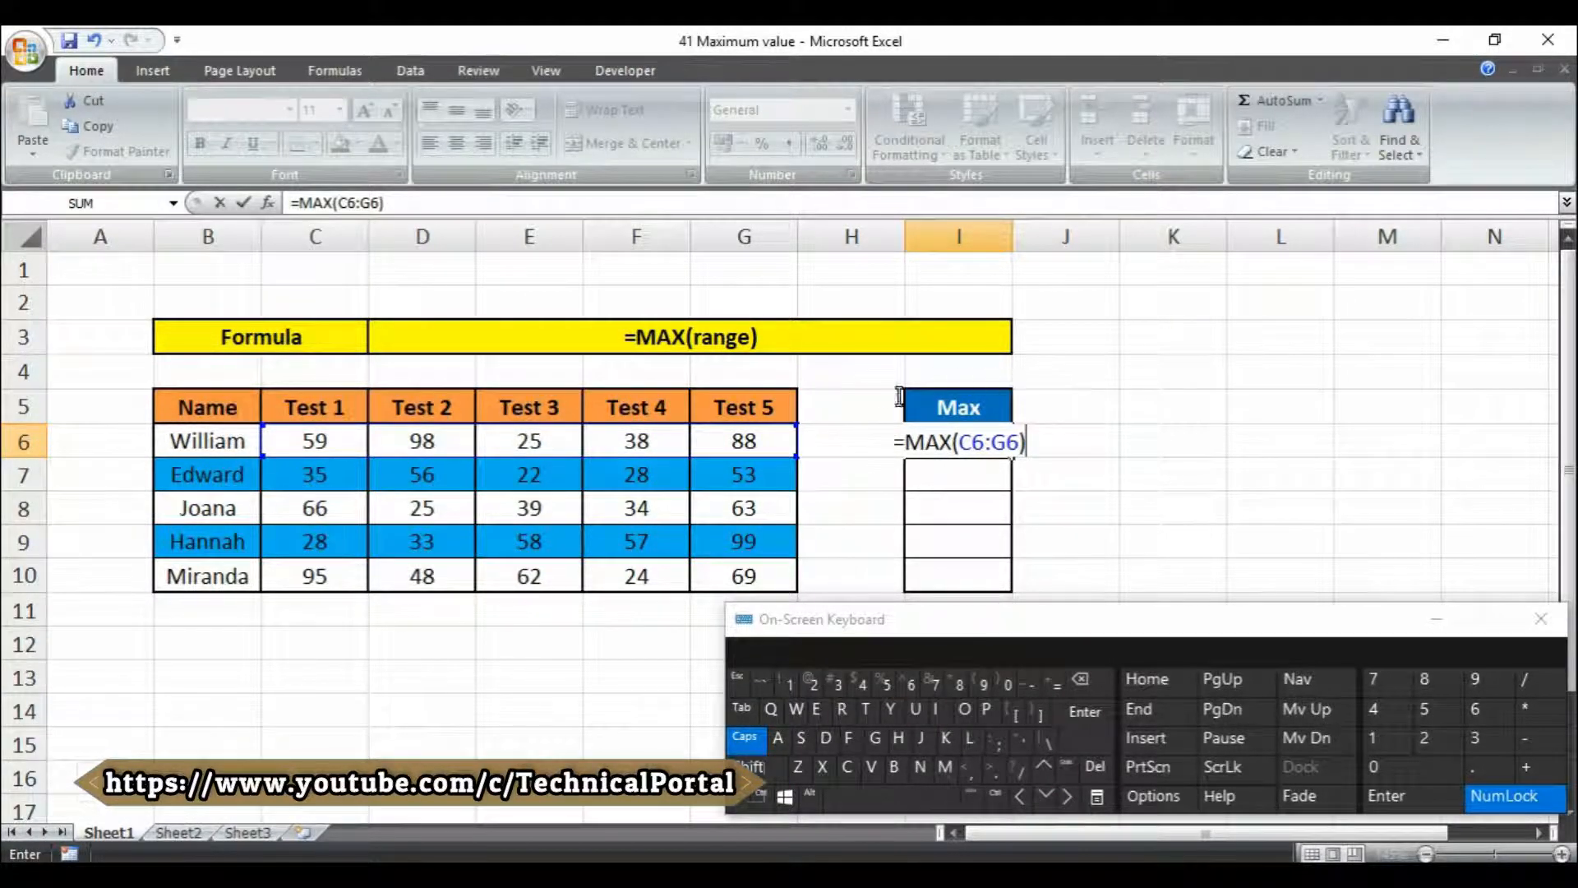
key(Return)
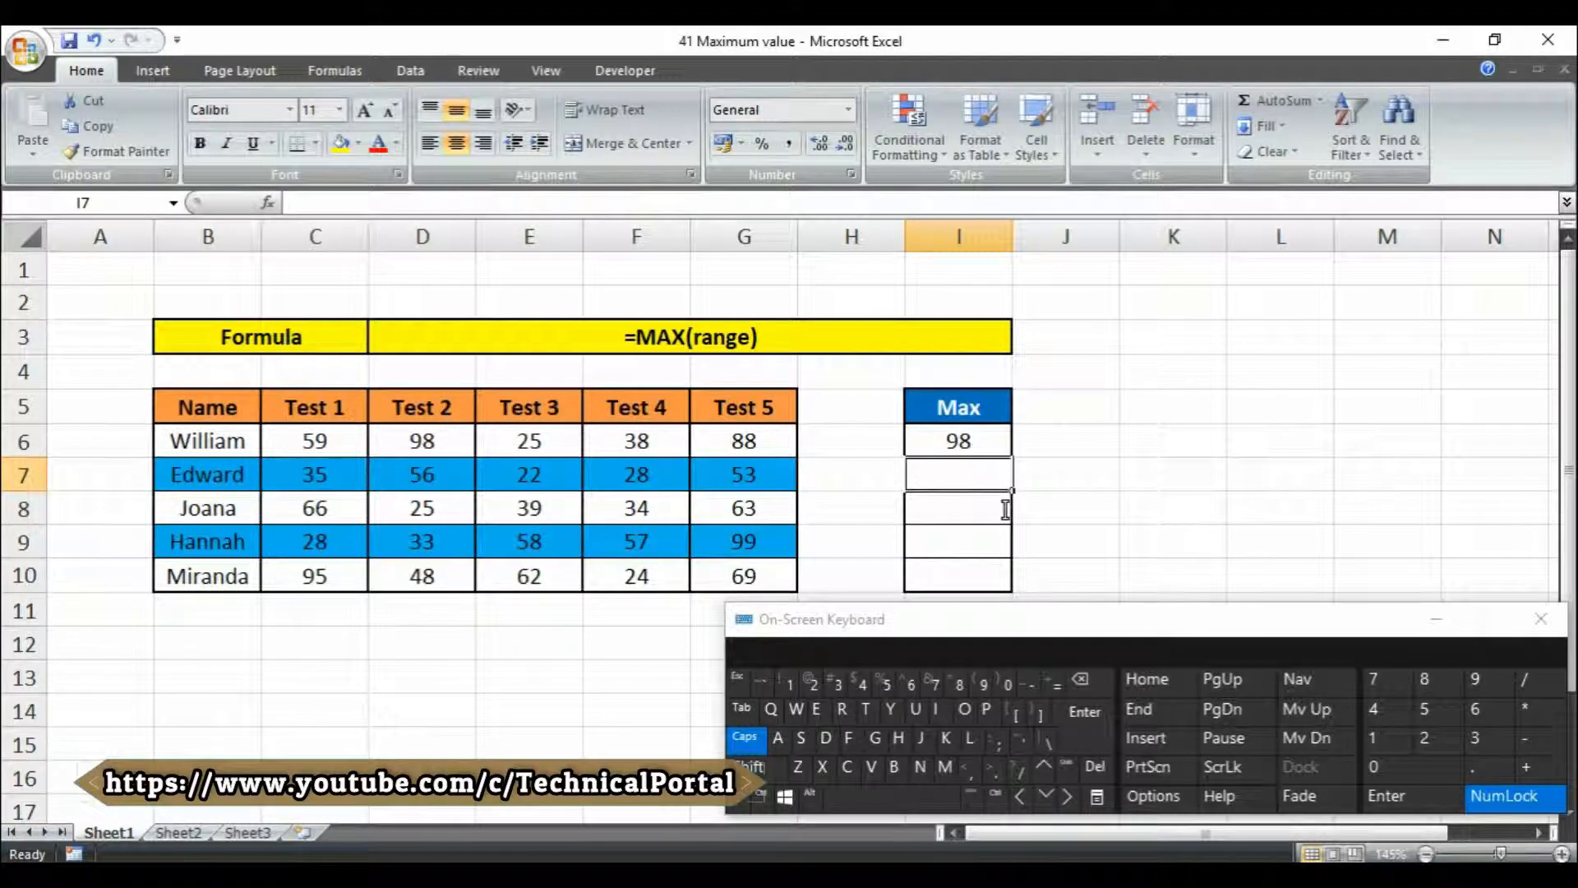
Step: Fill the MAX formula from I6 down through I10 to cover every student row
key(Up)
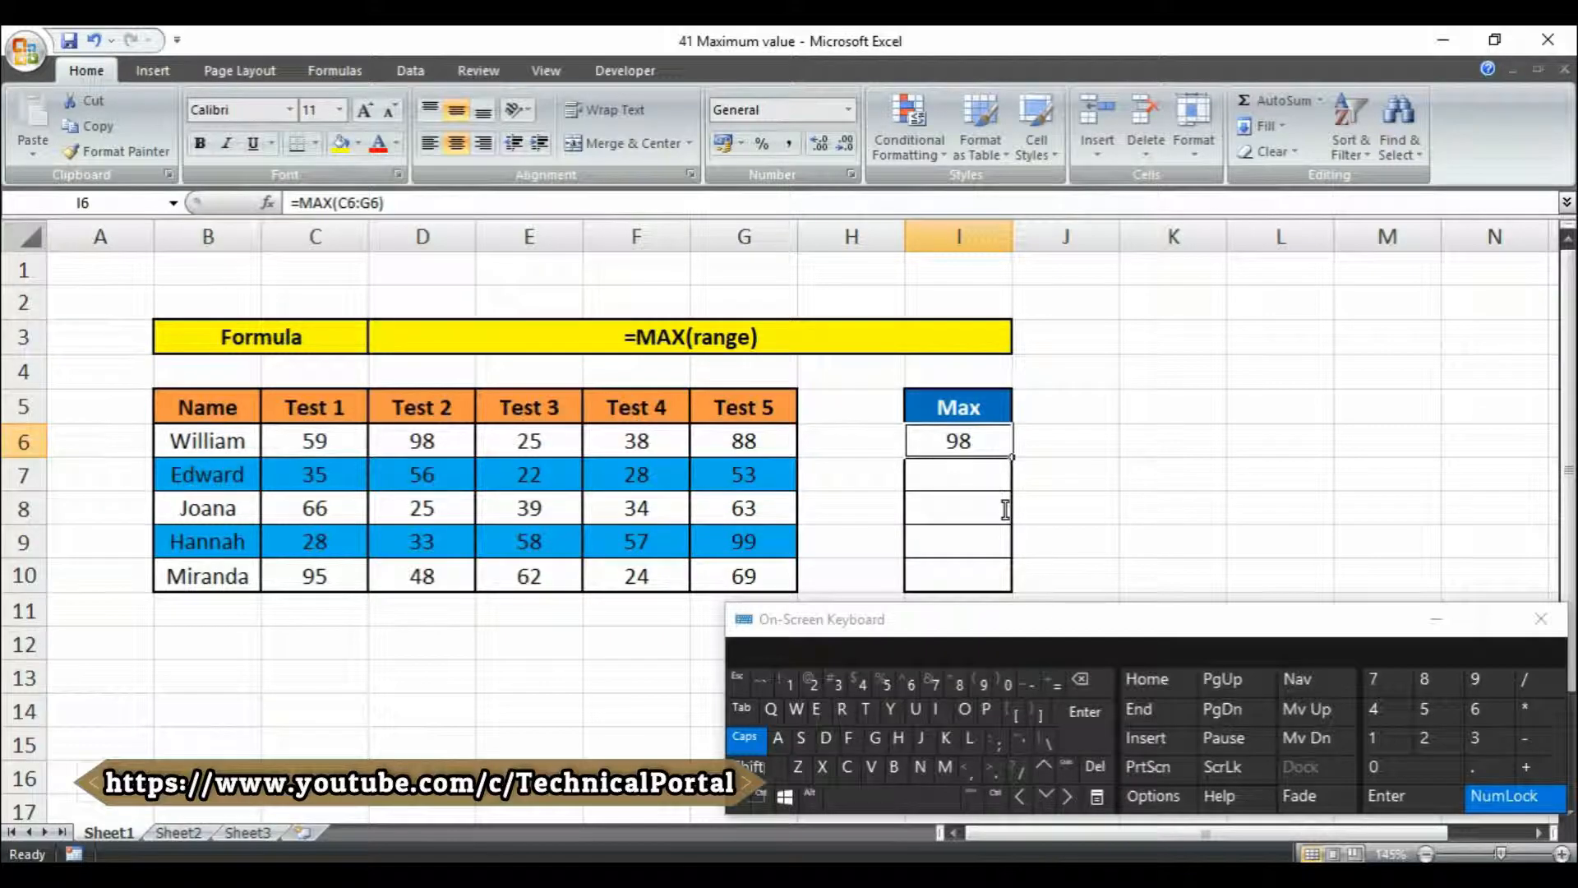
drag(315, 441, 744, 441)
drag(1012, 457, 1012, 591)
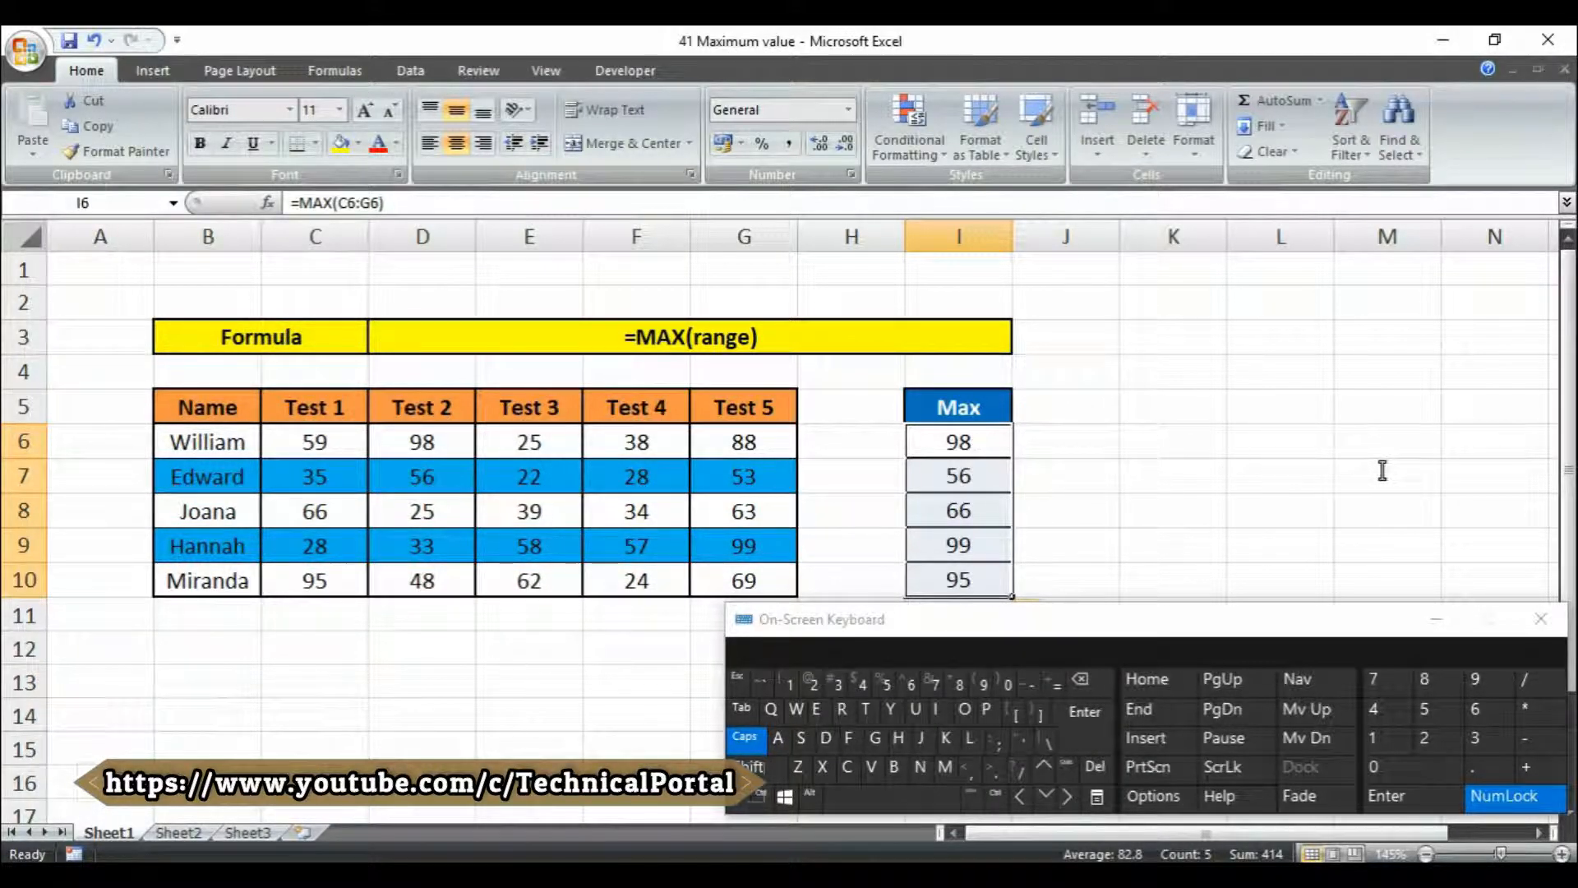
Step: Open the MAX formula in cell I6 for editing with the cursor just before its range
key(F2)
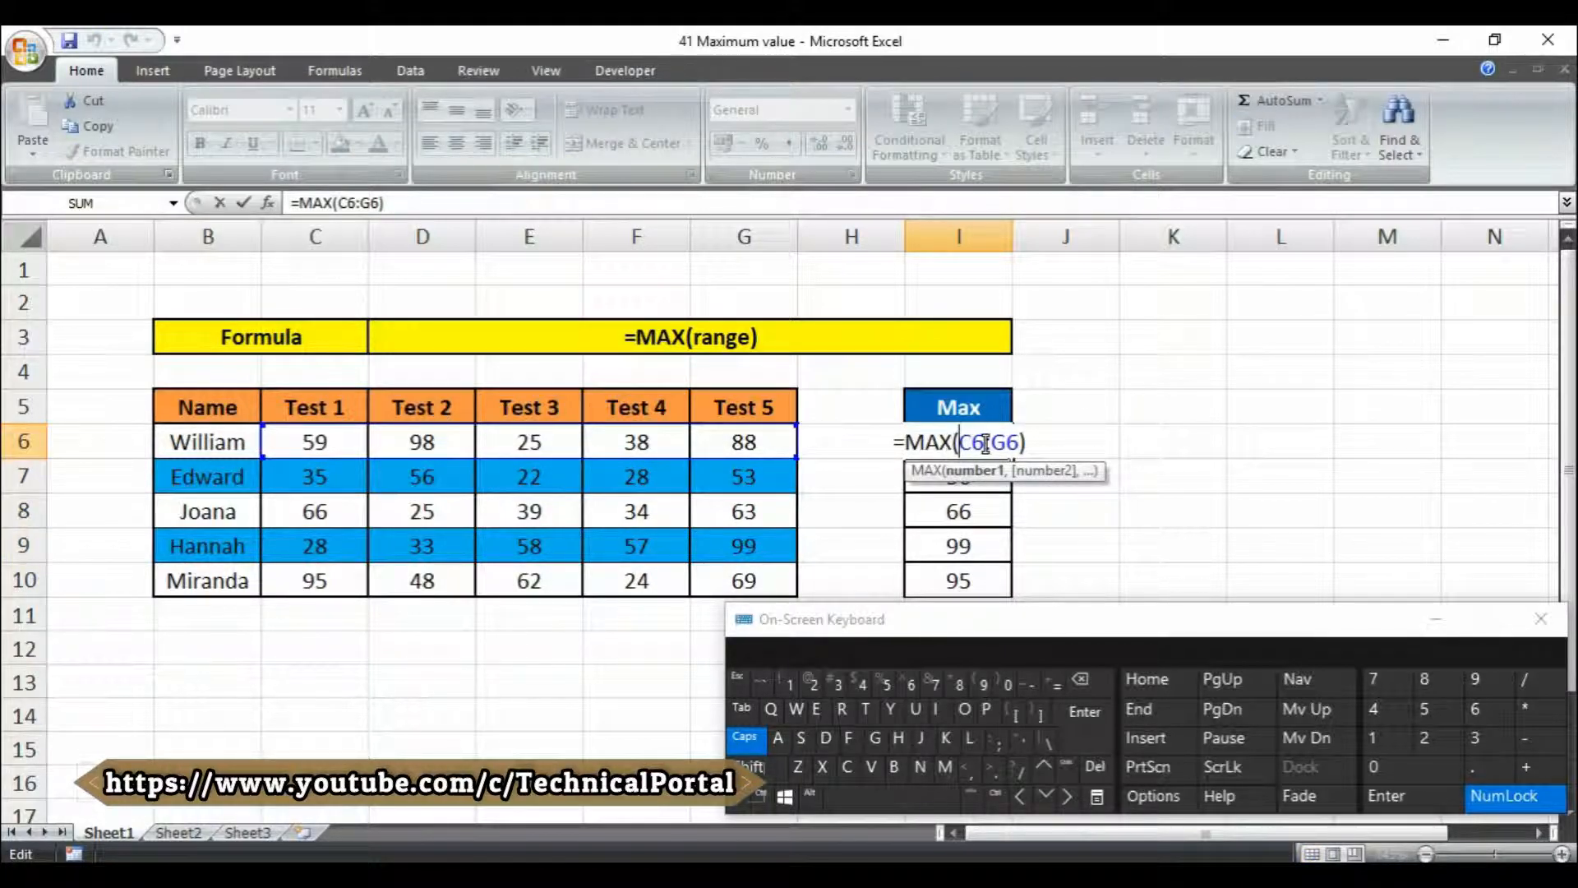
click(958, 444)
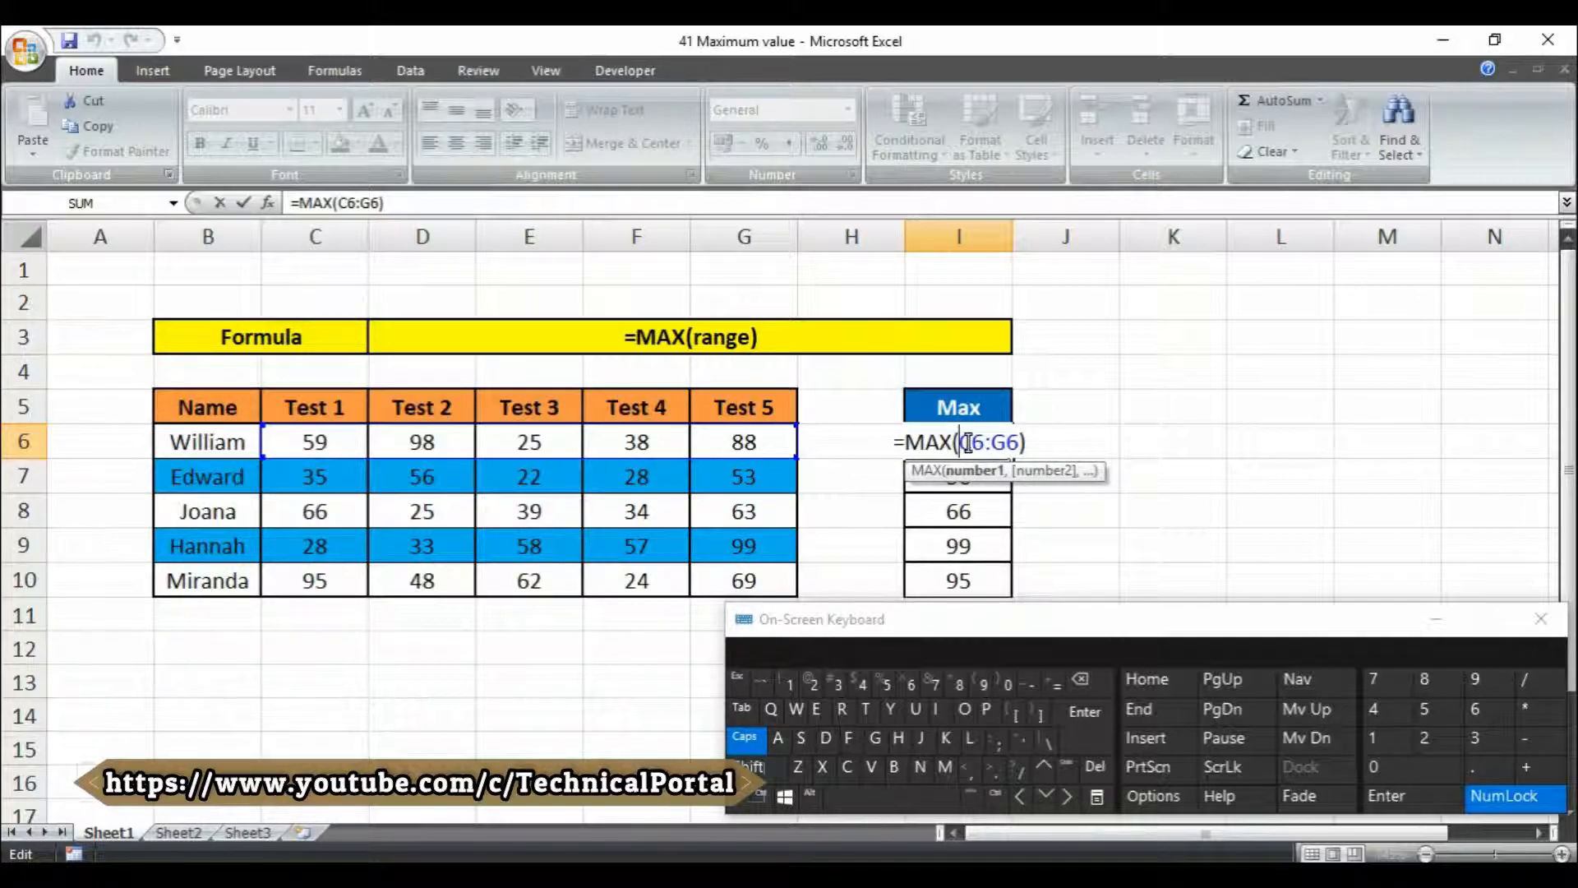